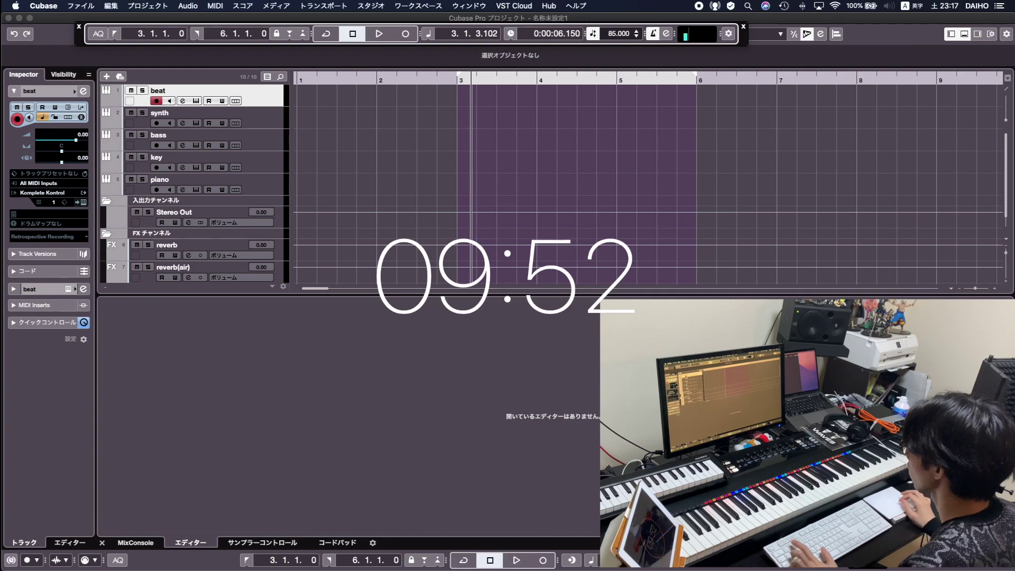
# Record a drum part on the beat track from bar 1 to about the end of bar 5, and select the key track.
pyautogui.press('KP_Multiply')
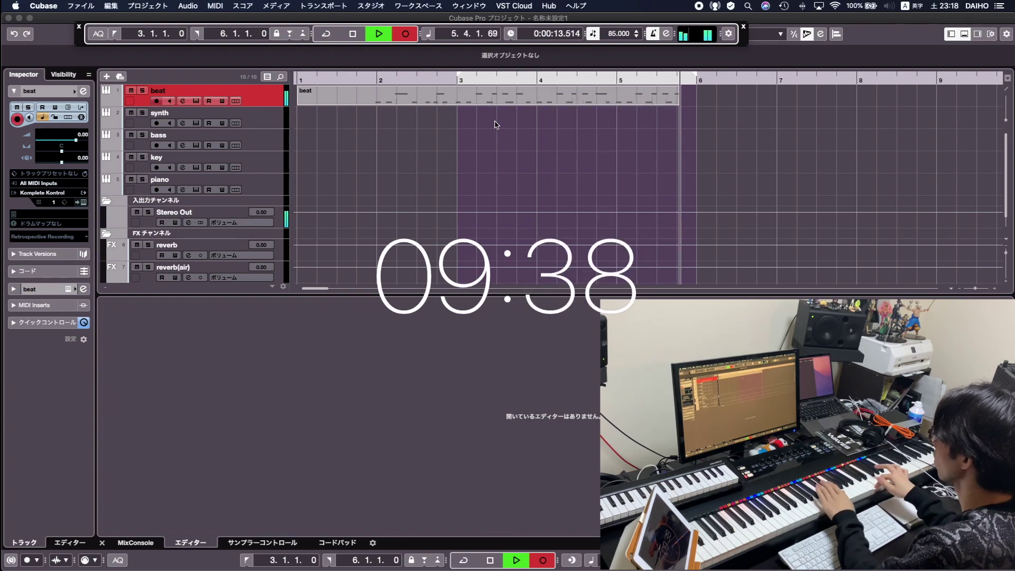
pyautogui.press('space')
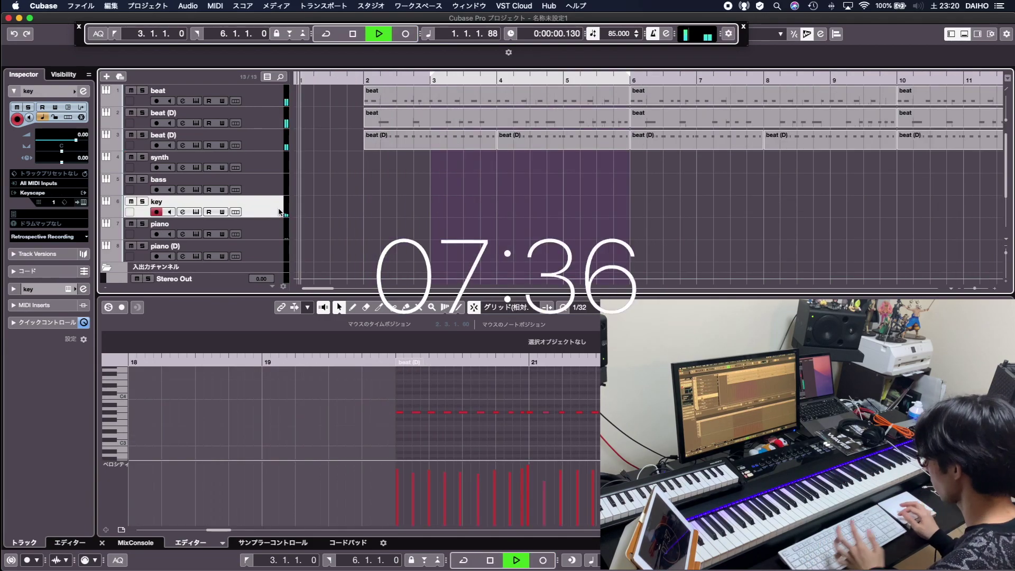
pyautogui.click(279, 212)
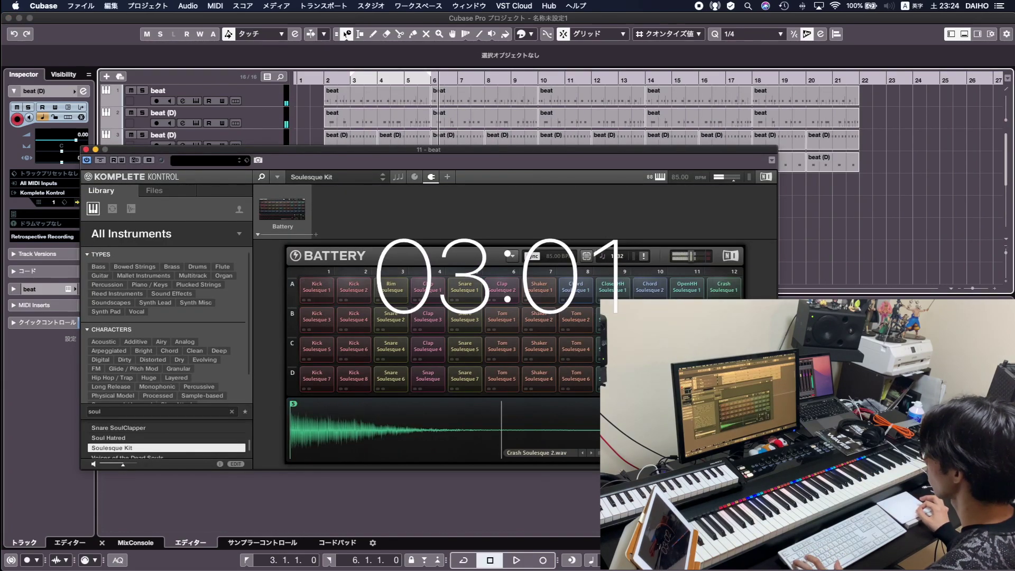
# Close the Komplete Kontrol window and record a Soulesque Kit crash part on the fifth beat track from bar 7 to 11.
pyautogui.press('space')
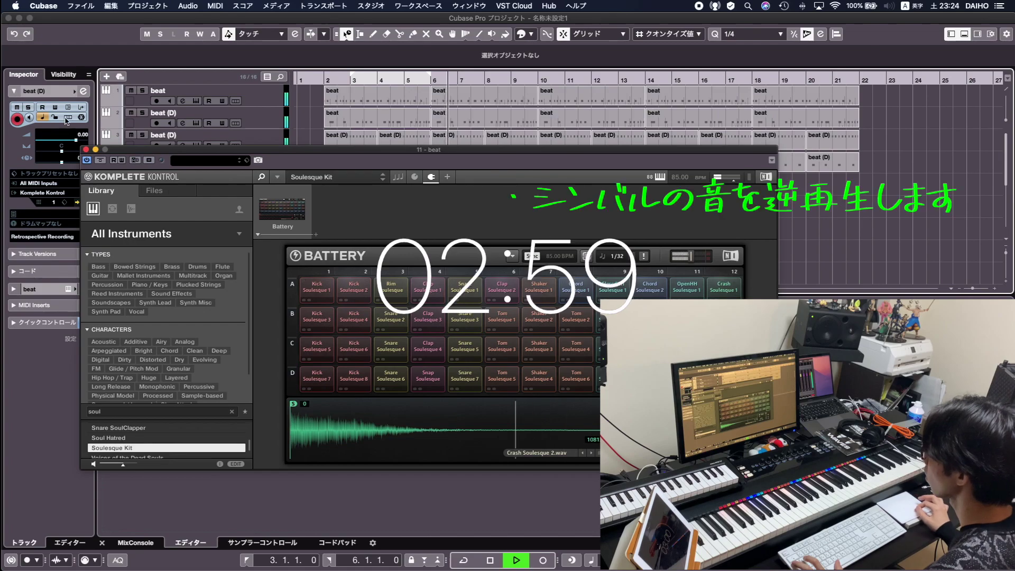
pyautogui.click(86, 150)
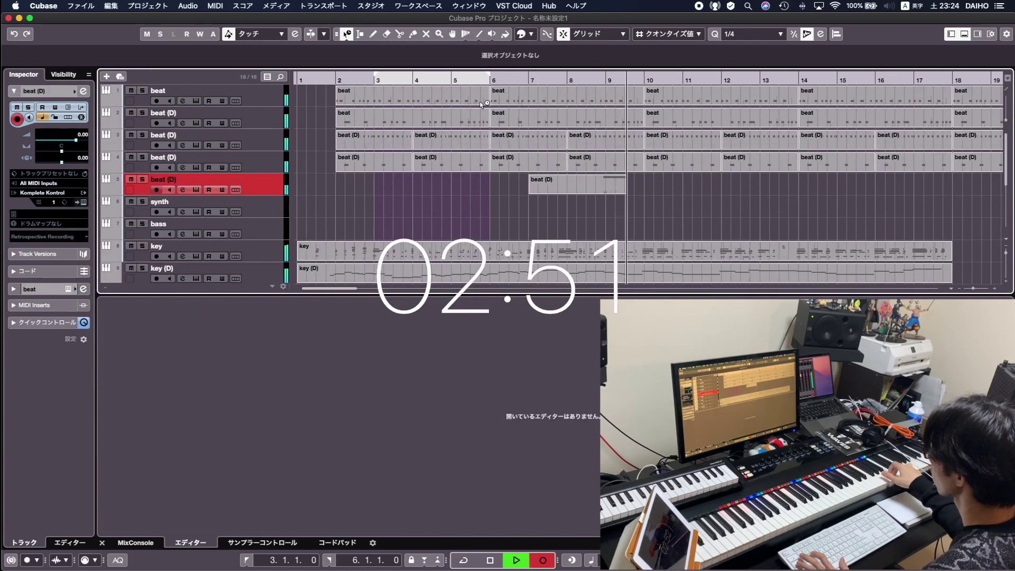
pyautogui.press('space')
pyautogui.press('space')
pyautogui.press('g')
pyautogui.press('space')
# Delete the clips between bars 10 and 18 on the first two beat tracks.
pyautogui.doubleClick(571, 99)
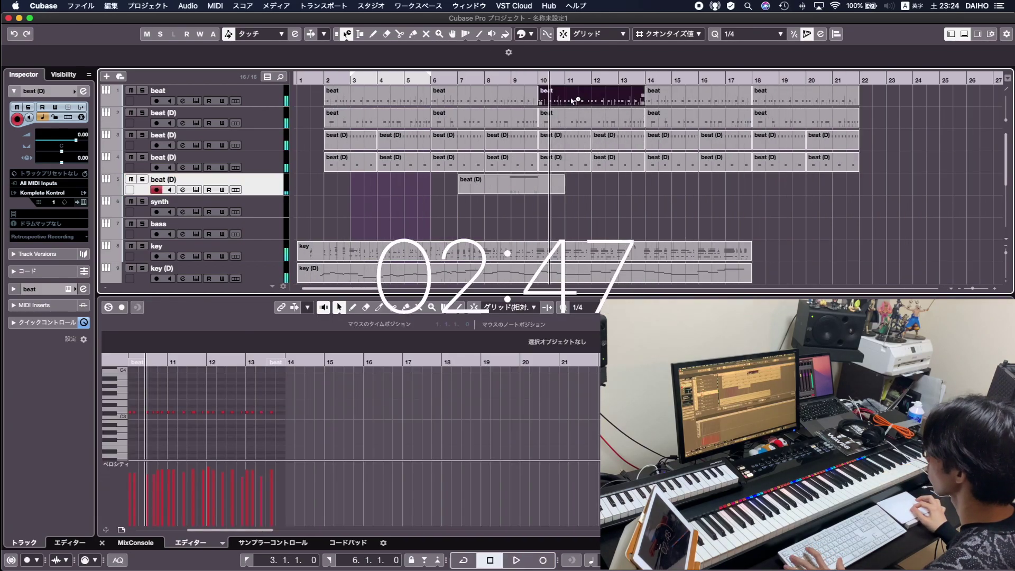
pyautogui.press('Delete')
pyautogui.press('Delete')
pyautogui.click(571, 118)
pyautogui.press('Delete')
pyautogui.press('Delete')
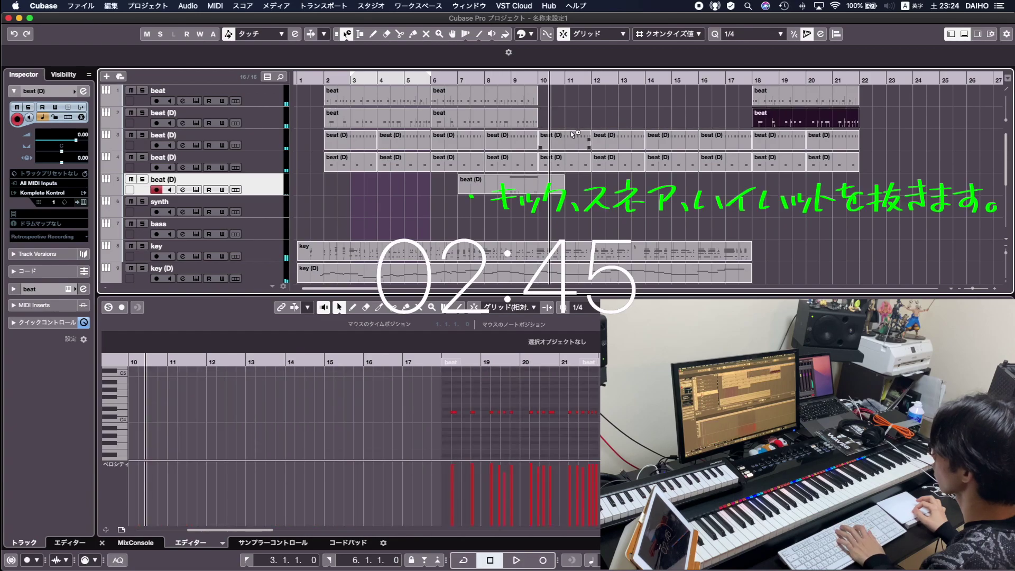
# Play the section back and delete the third beat track's clips between bars 10 and 18.
pyautogui.press('space')
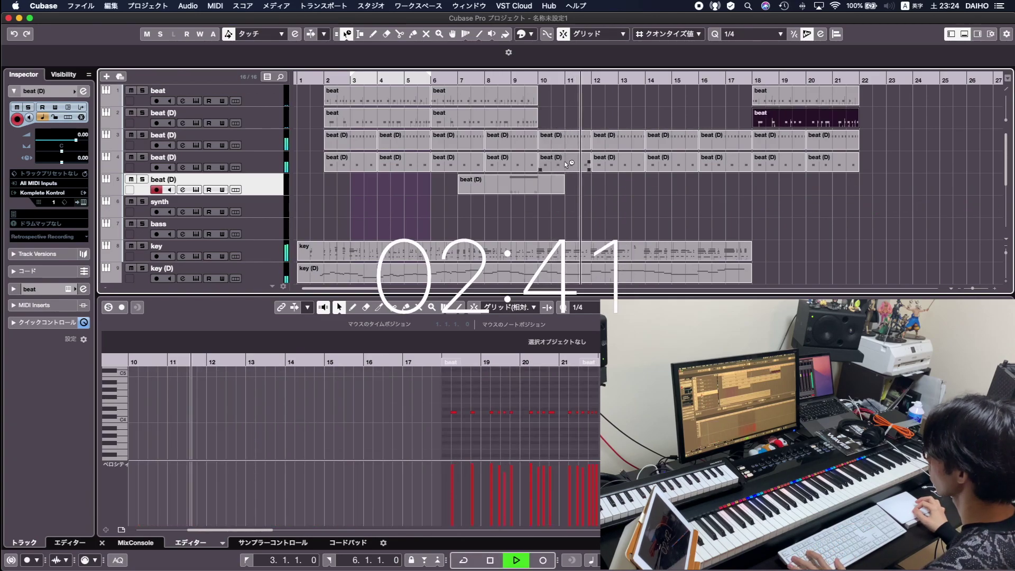
pyautogui.click(560, 144)
pyautogui.press('Delete')
pyautogui.press('Delete')
pyautogui.press('Delete')
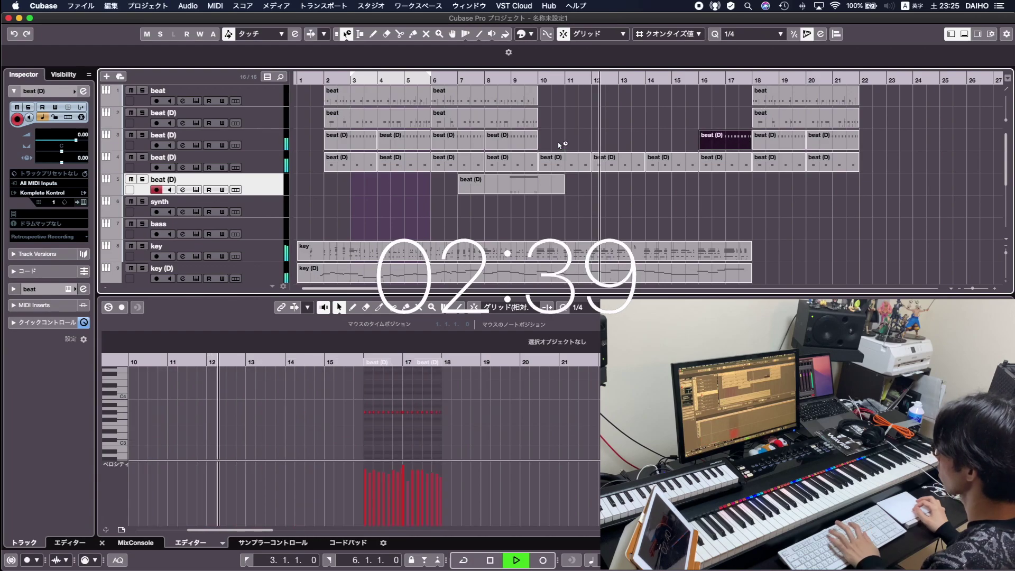
pyautogui.press('Delete')
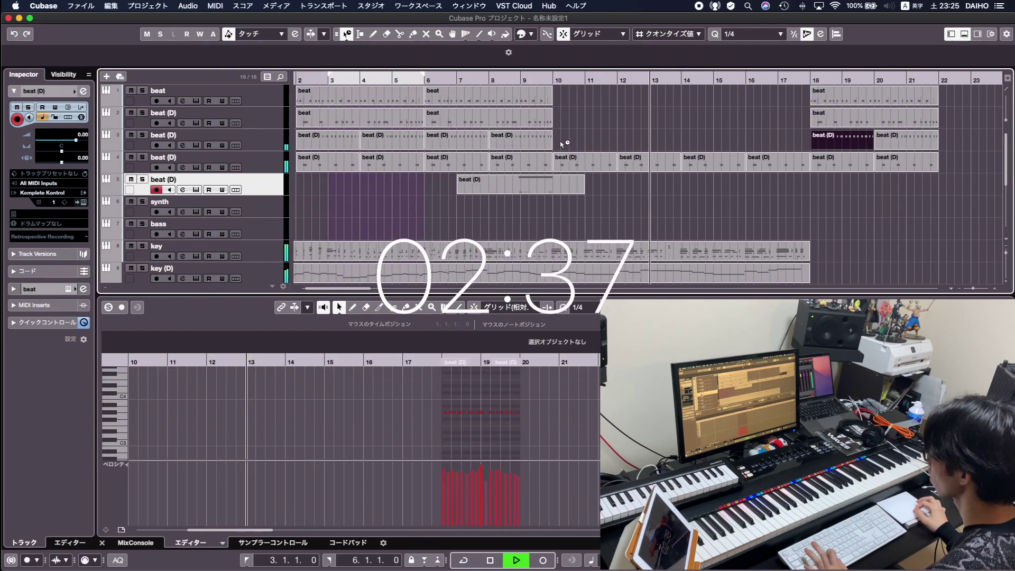
# Play from around bar 9 and lower the fifth beat track's volume to -9.85.
pyautogui.click(558, 216)
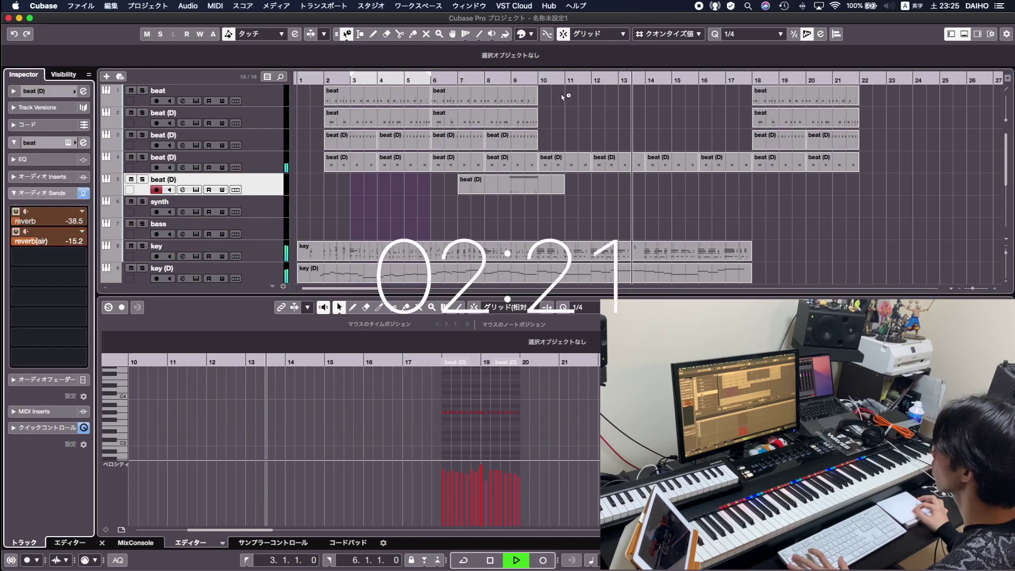
pyautogui.click(512, 80)
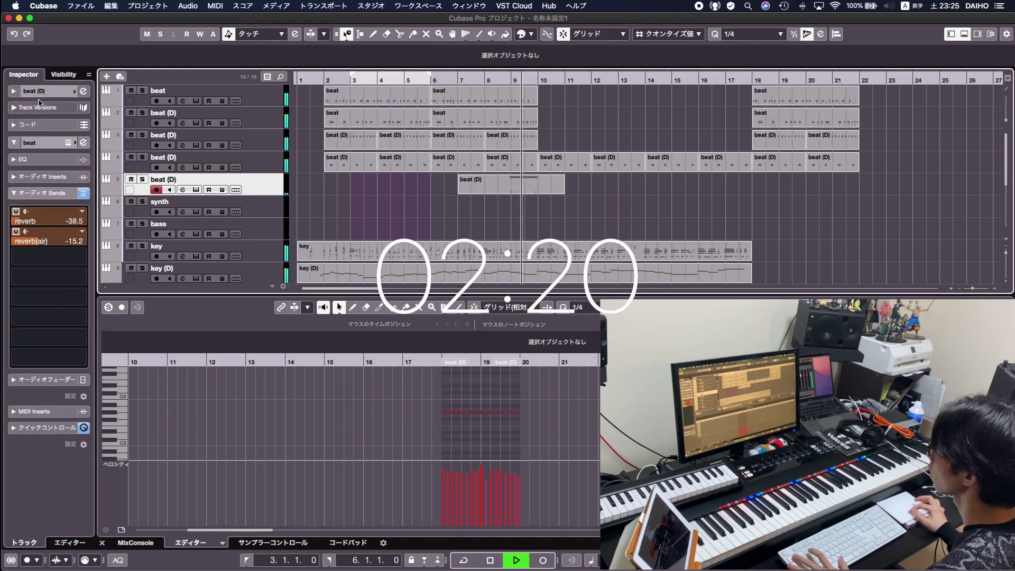
pyautogui.click(10, 93)
pyautogui.moveTo(65, 141); pyautogui.dragTo(60, 141)
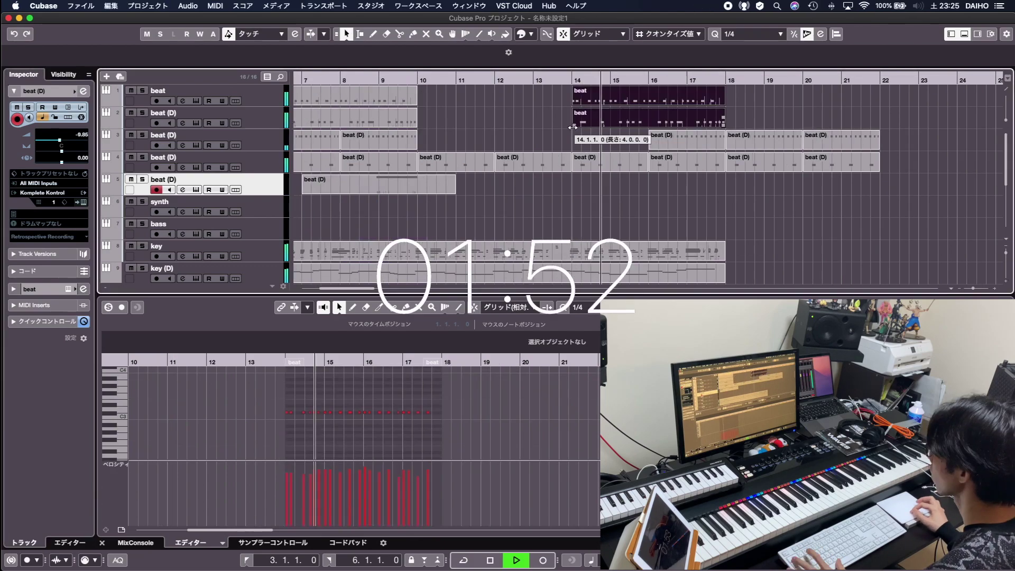
# Trim the last clips on the first two beat tracks to start at bar 17, and delete all beat clips after bar 18.
pyautogui.moveTo(574, 127); pyautogui.dragTo(694, 127)
pyautogui.press('g')
pyautogui.moveTo(734, 205); pyautogui.dragTo(790, 137)
pyautogui.press('Delete')
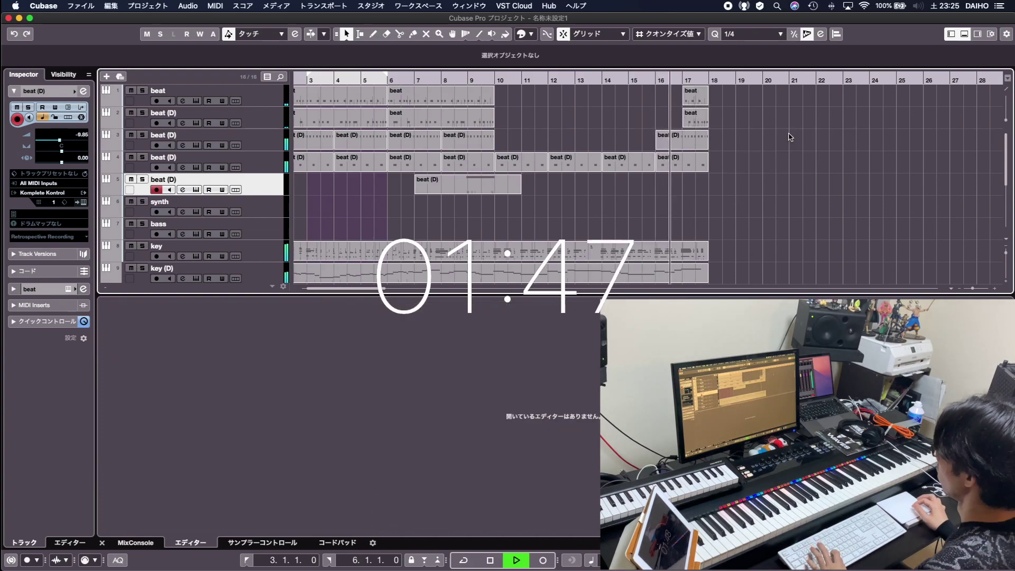
# Examine the arrangement of the beat and key tracks up to bar 18 during playback.
pyautogui.press('h')
pyautogui.press('h')
pyautogui.press('h')
pyautogui.press('h')
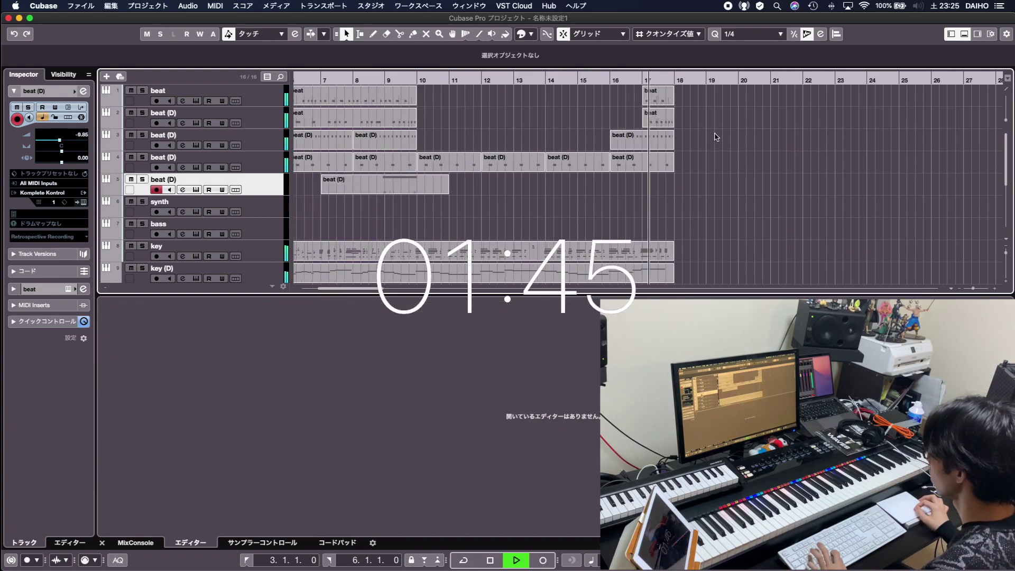
pyautogui.press('g')
pyautogui.press('g')
pyautogui.press('g')
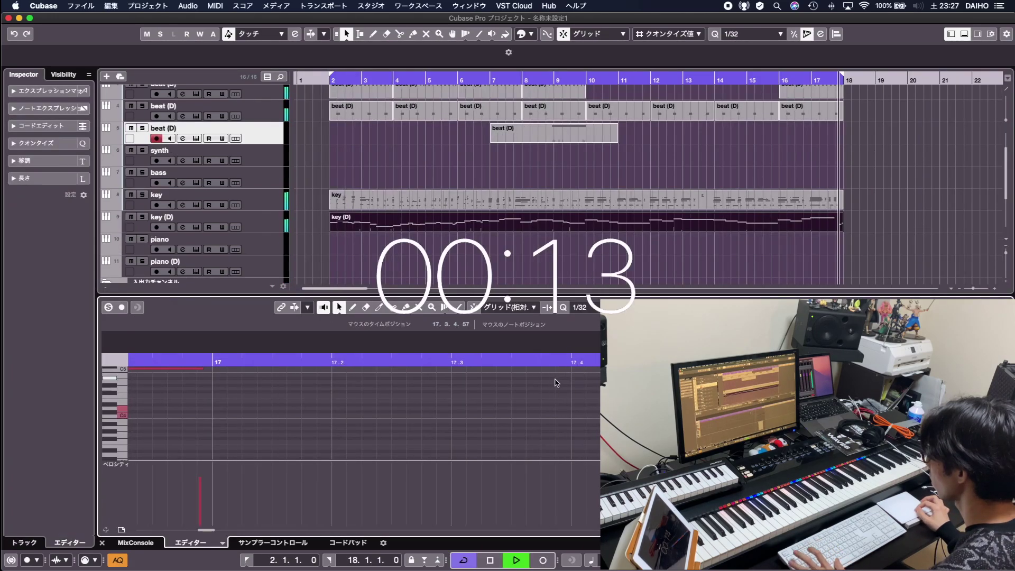
pyautogui.press('g')
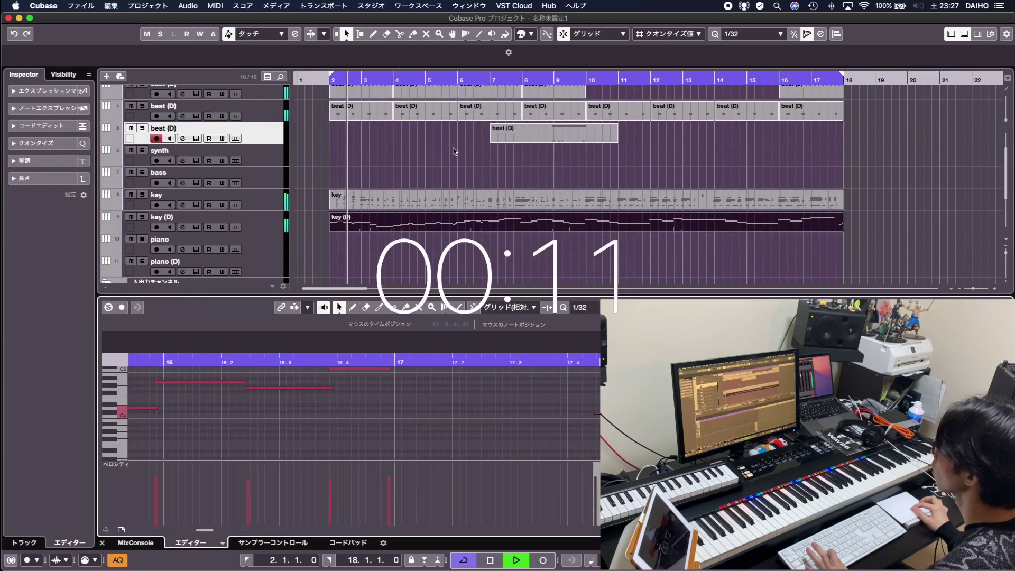
pyautogui.click(453, 151)
pyautogui.press('g')
pyautogui.press('g')
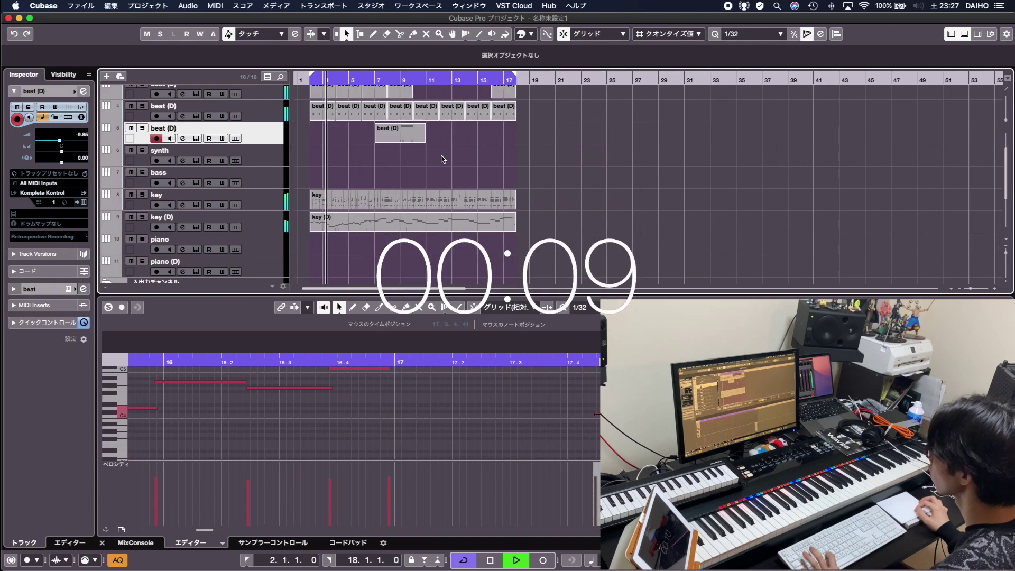
pyautogui.press('h')
pyautogui.press('h')
pyautogui.scroll(3, 445, 170)
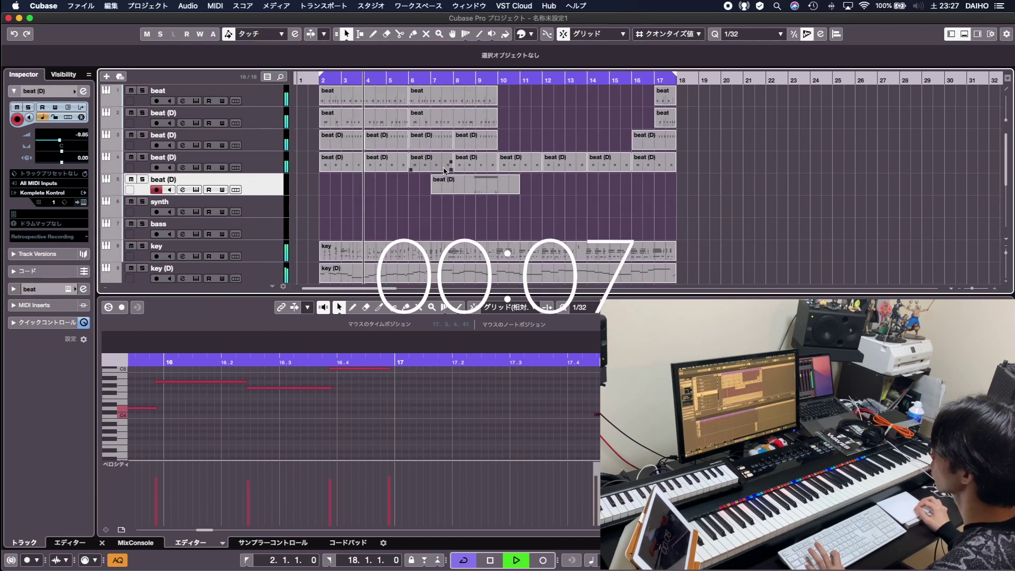
# Select the first beat track and then the second beat (D) track during loop playback from bar 2 to 18.
pyautogui.click(260, 100)
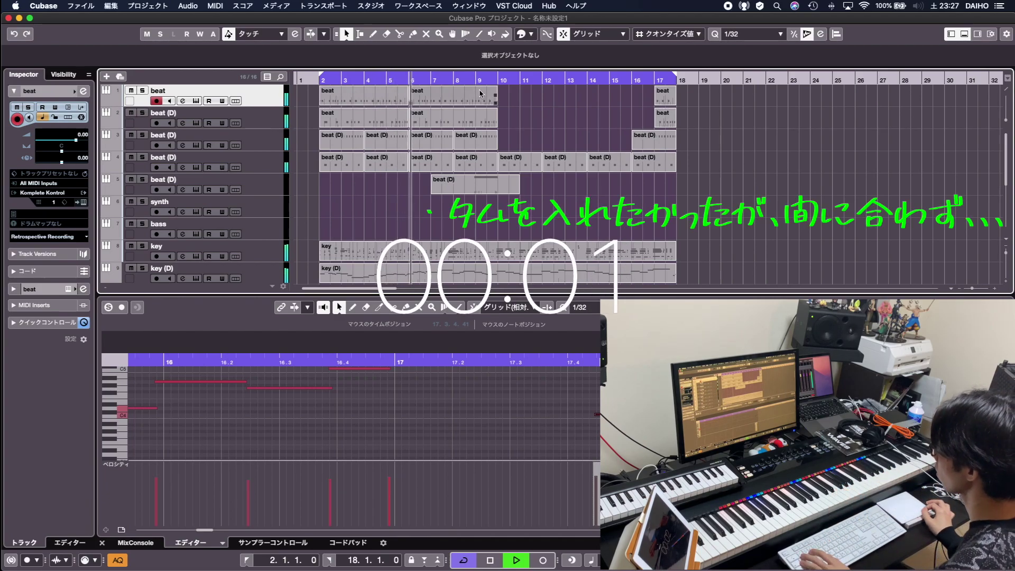
pyautogui.click(269, 124)
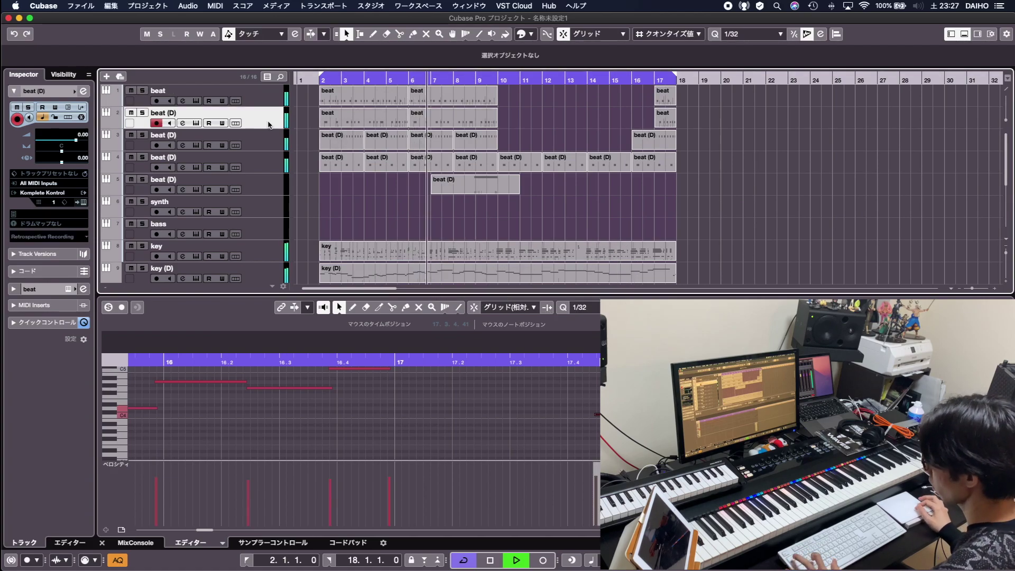
pyautogui.press('s')
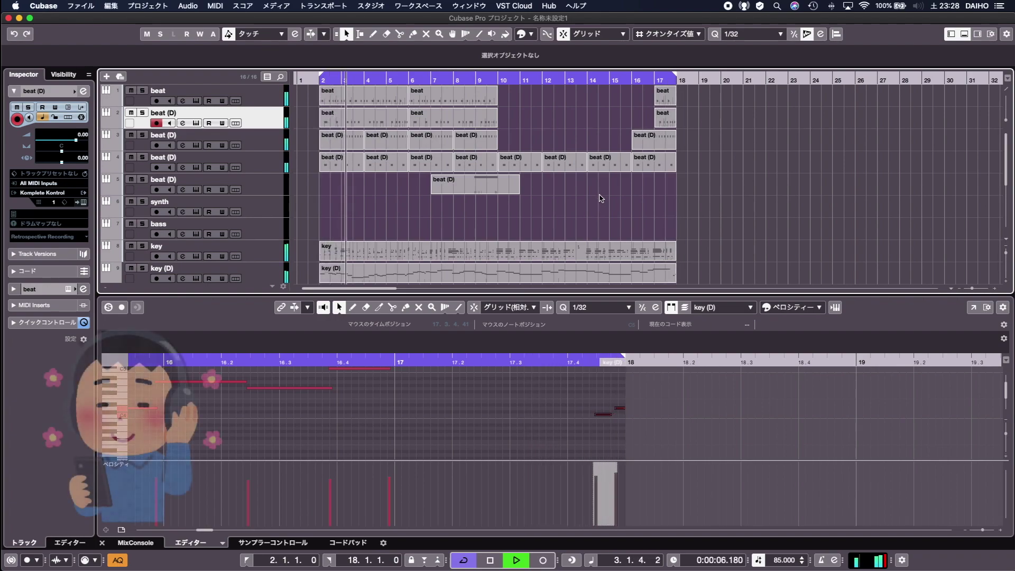
pyautogui.press('g')
pyautogui.press('g')
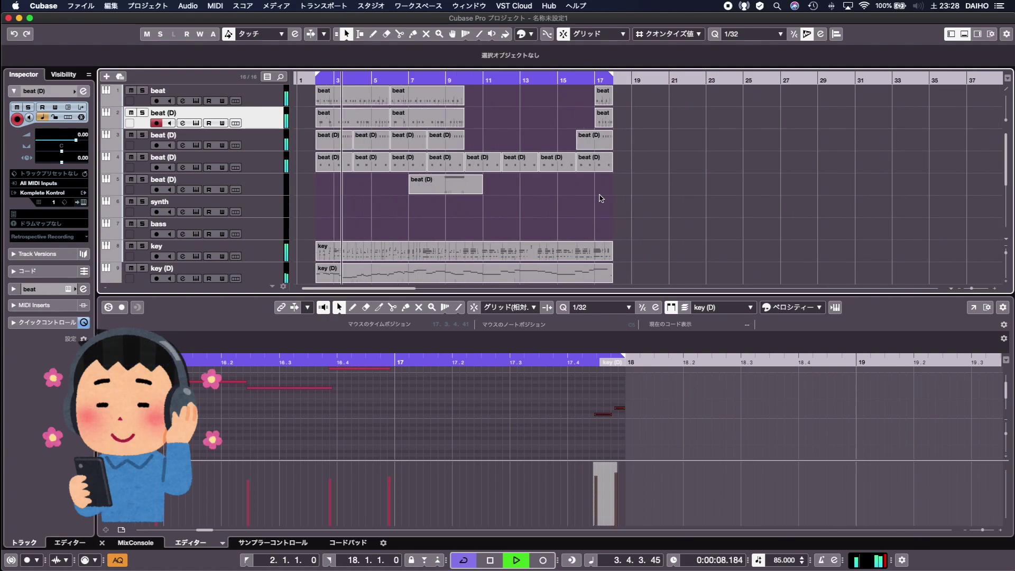